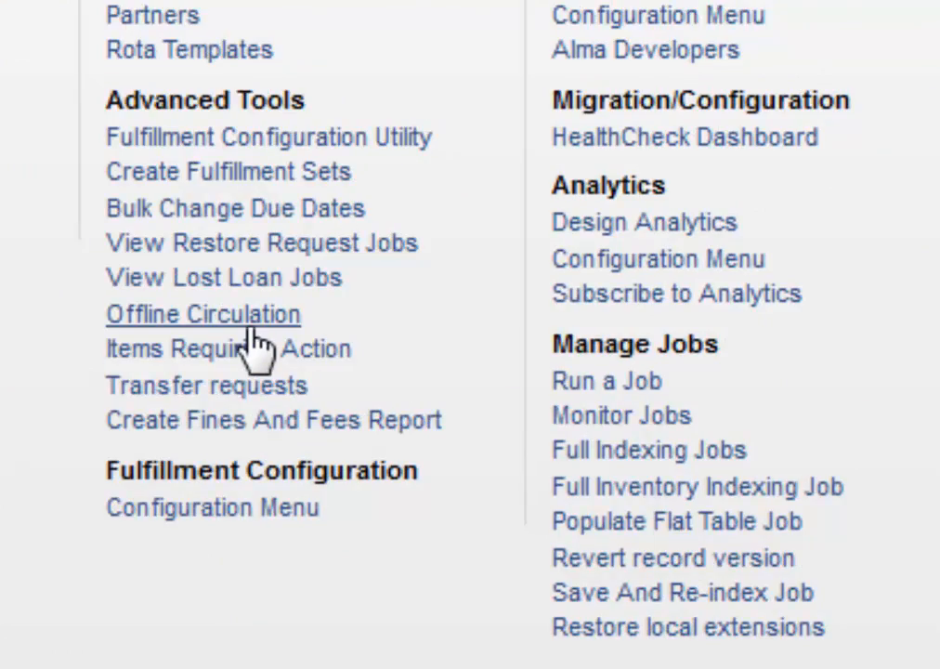
Start a new job run, filter the job list to Export, and choose Export Electronic Portfolios for the e-portfolios set.
{"action": "left_click", "coordinate": [249, 320]}
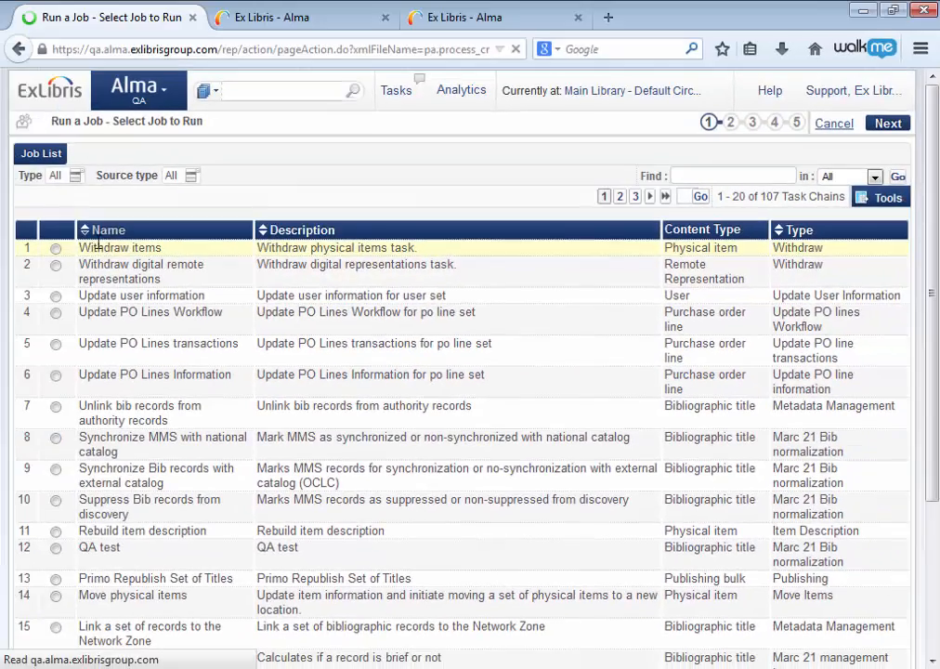
{"action": "left_click", "coordinate": [78, 178]}
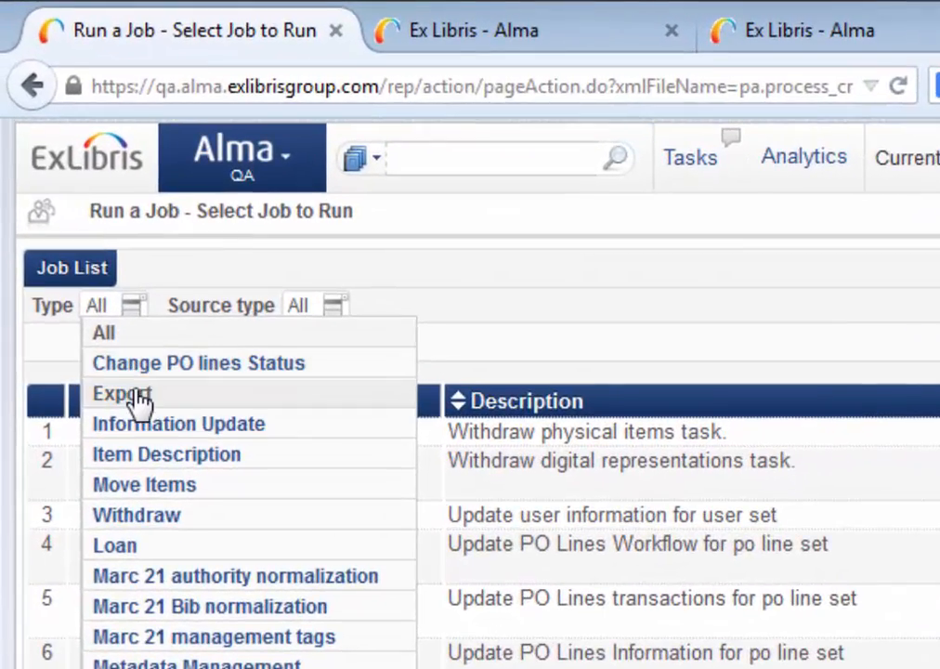
{"action": "left_click", "coordinate": [126, 361]}
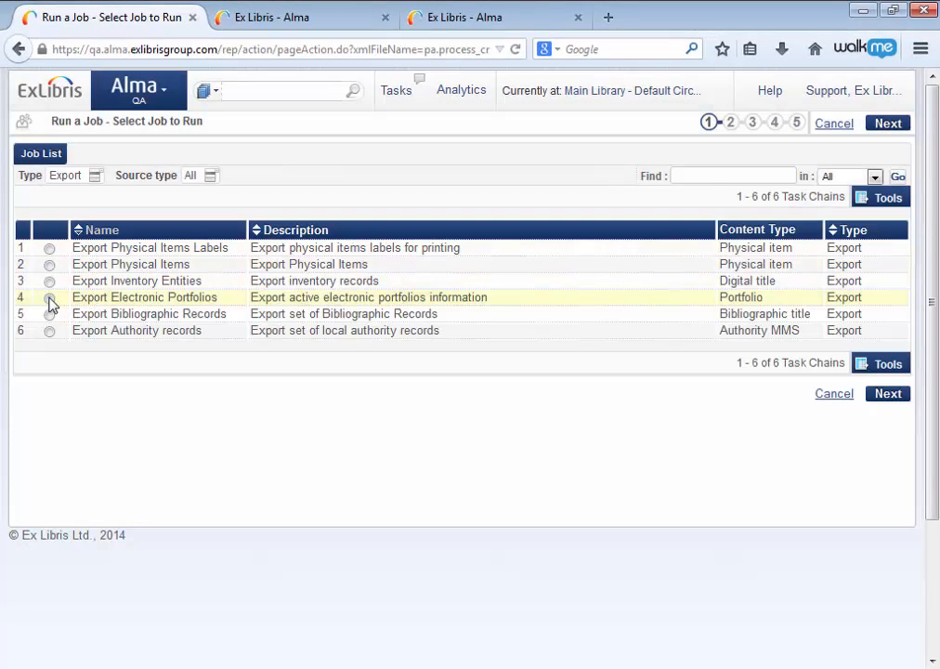
{"action": "left_click", "coordinate": [49, 298]}
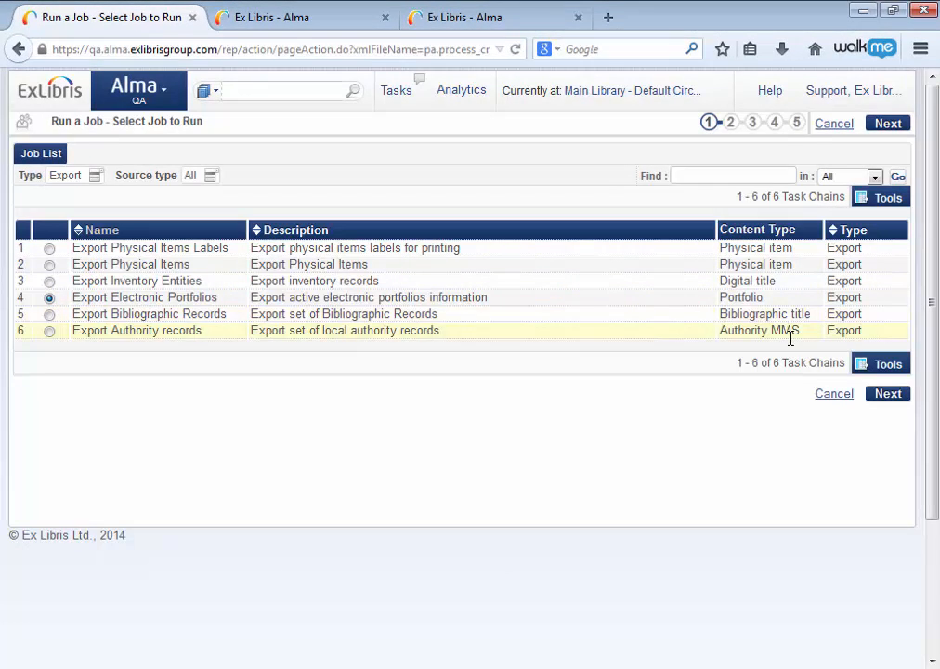
{"action": "left_click", "coordinate": [884, 397]}
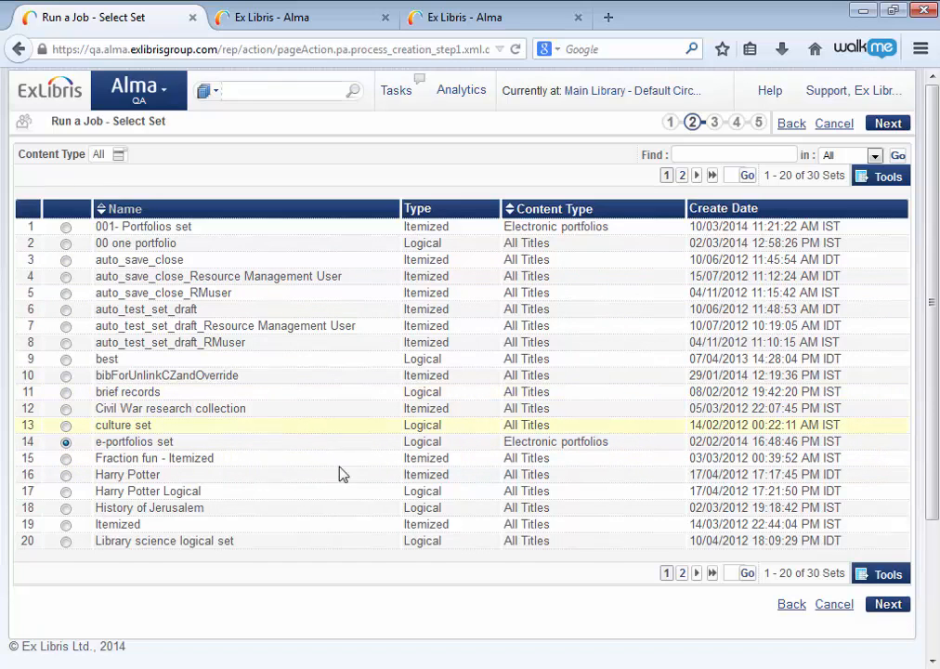
{"action": "left_click", "coordinate": [886, 603]}
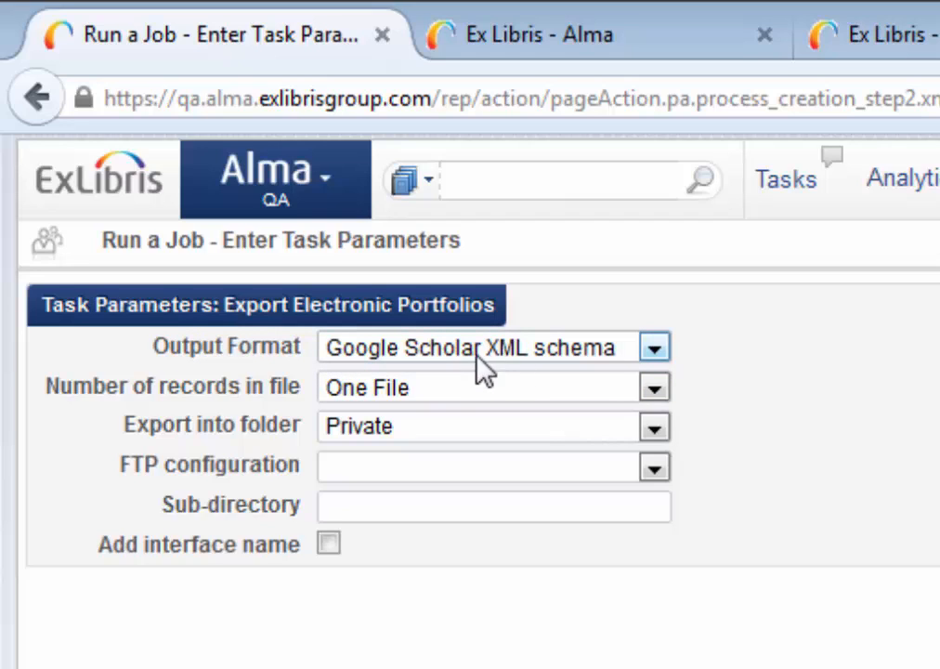
{"action": "left_click", "coordinate": [655, 352]}
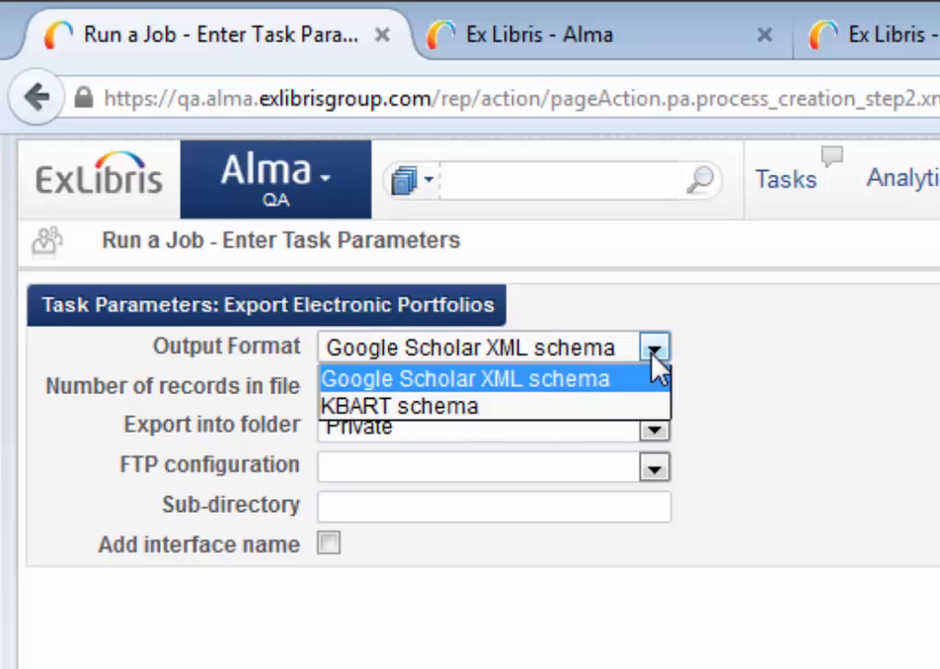
{"action": "left_click", "coordinate": [449, 405]}
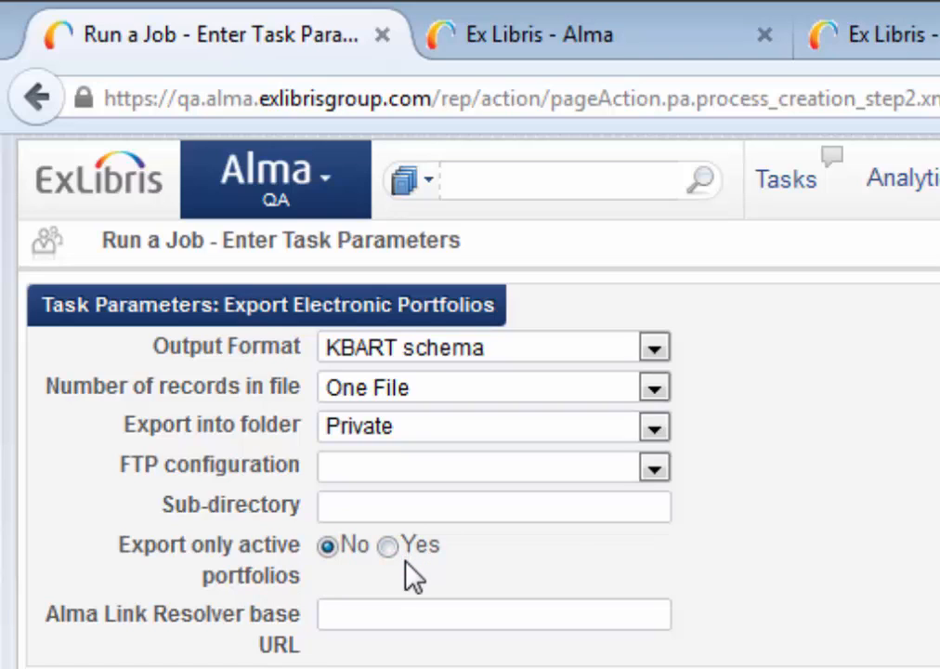
{"action": "left_click", "coordinate": [399, 615]}
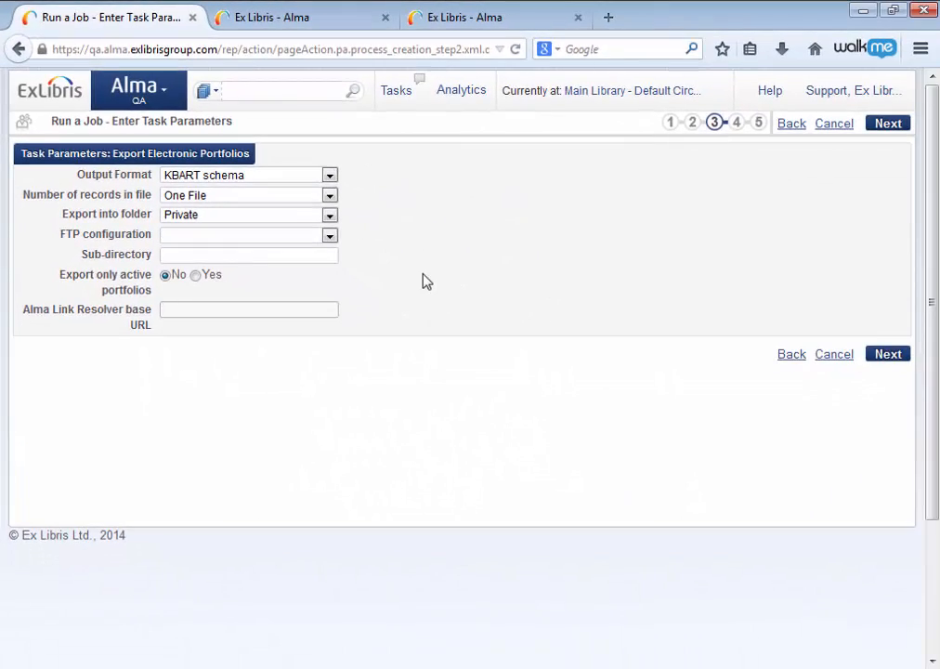
{"action": "key", "text": "ctrl+v"}
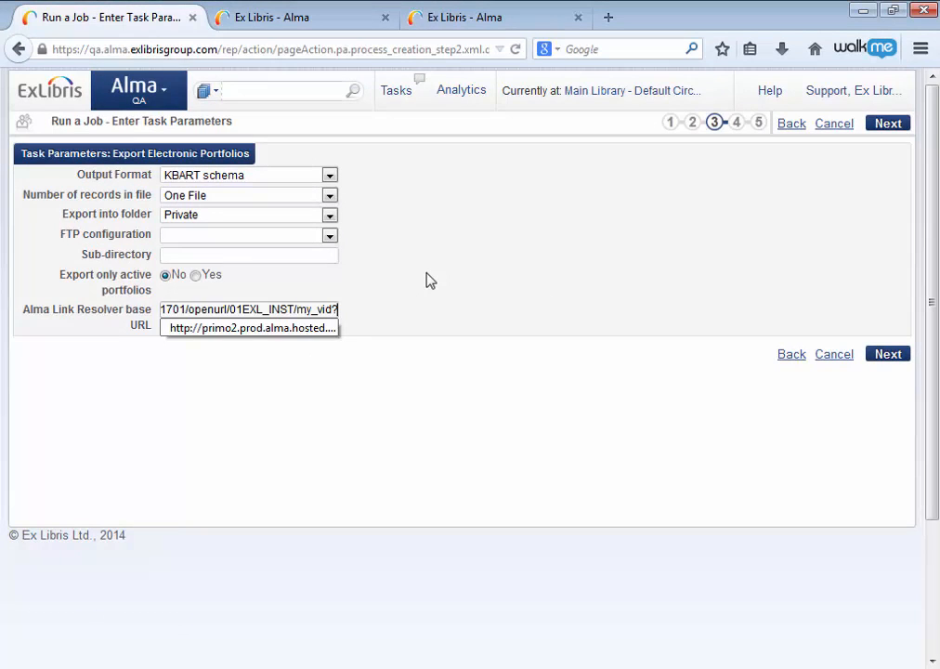
{"action": "key", "text": "Home"}
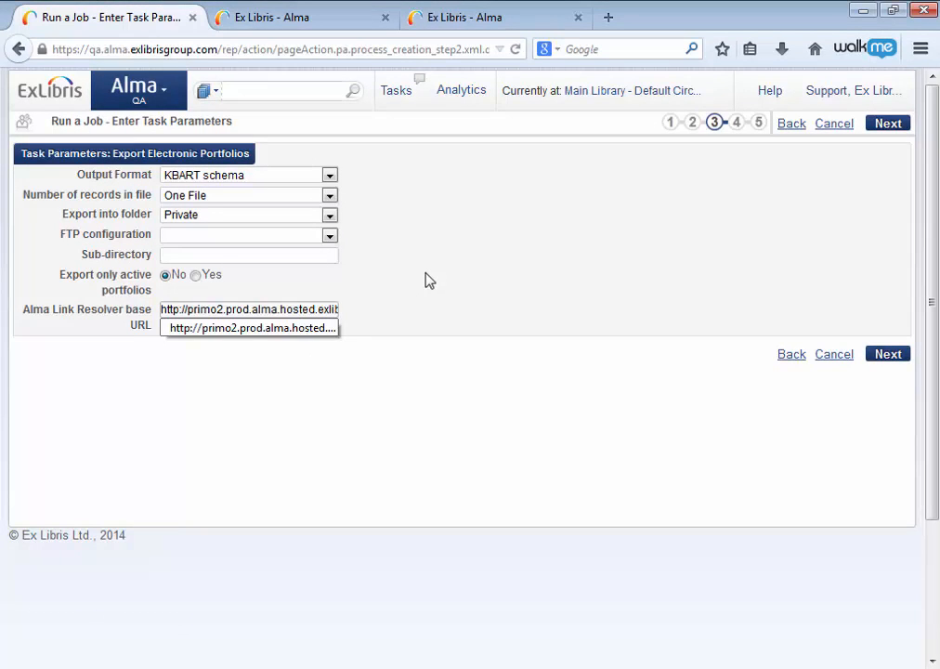
{"action": "left_click", "coordinate": [431, 313]}
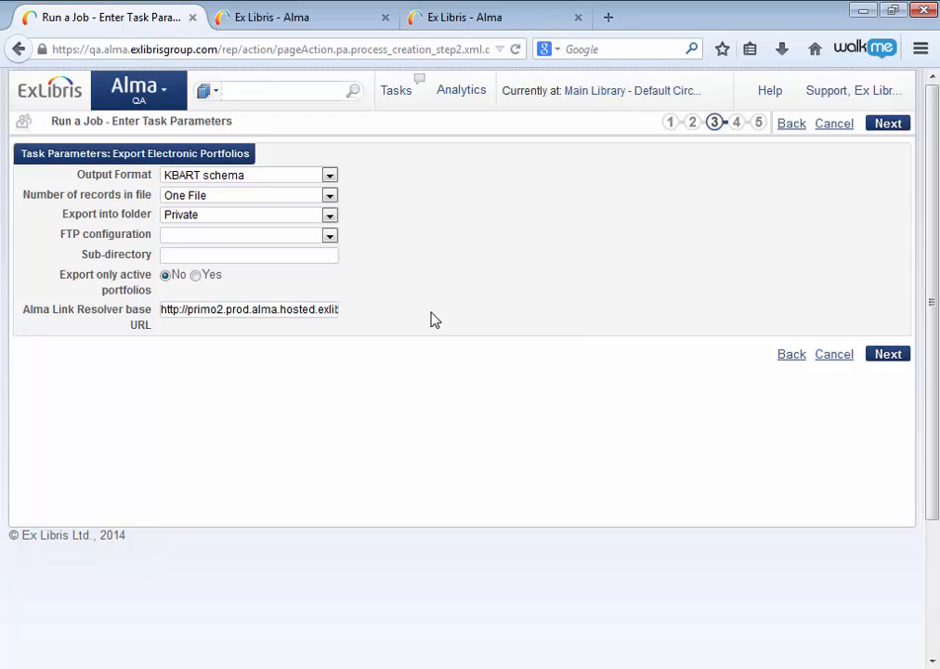
Set the number of records in file to 1000 and keep Private as the export folder.
{"action": "left_click", "coordinate": [330, 197]}
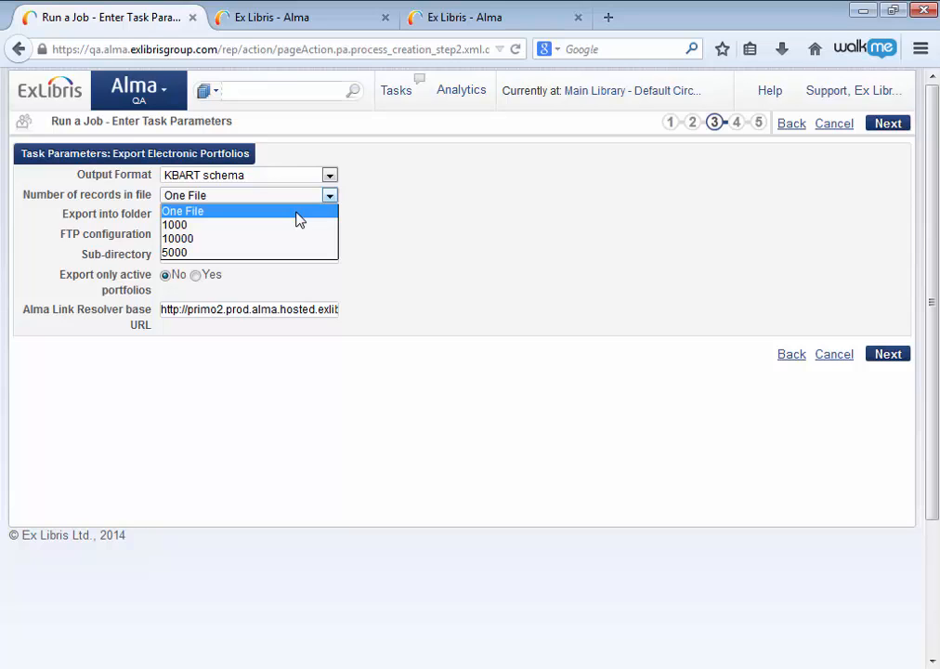
{"action": "left_click", "coordinate": [183, 214]}
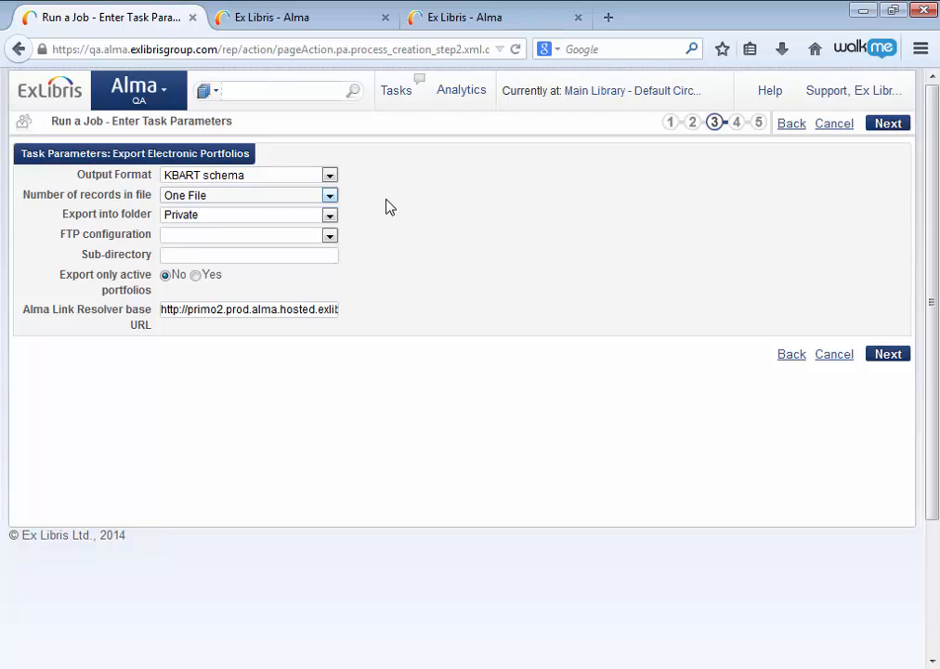
{"action": "left_click", "coordinate": [330, 197]}
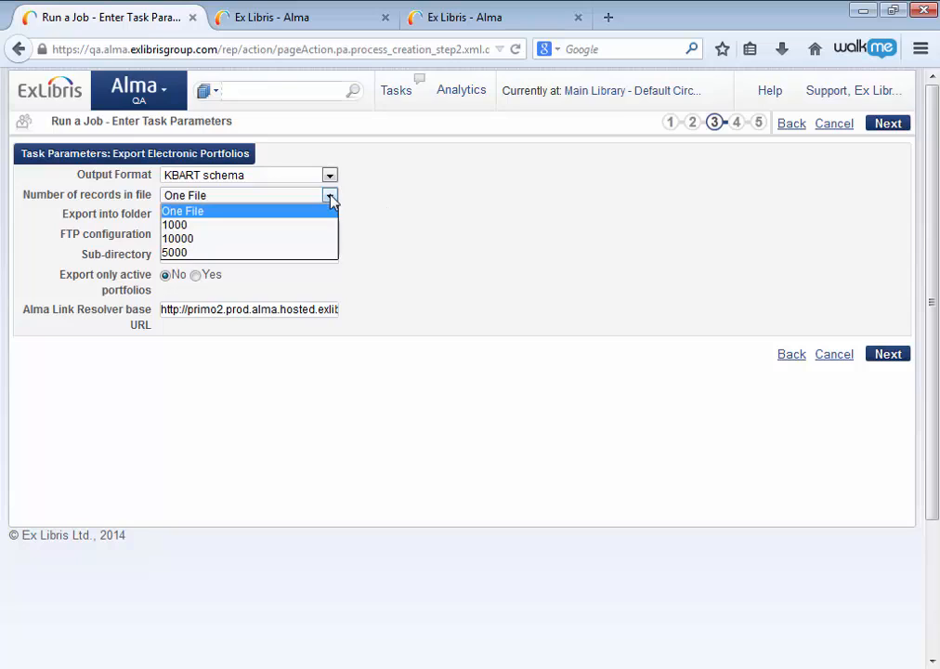
{"action": "left_click", "coordinate": [177, 228]}
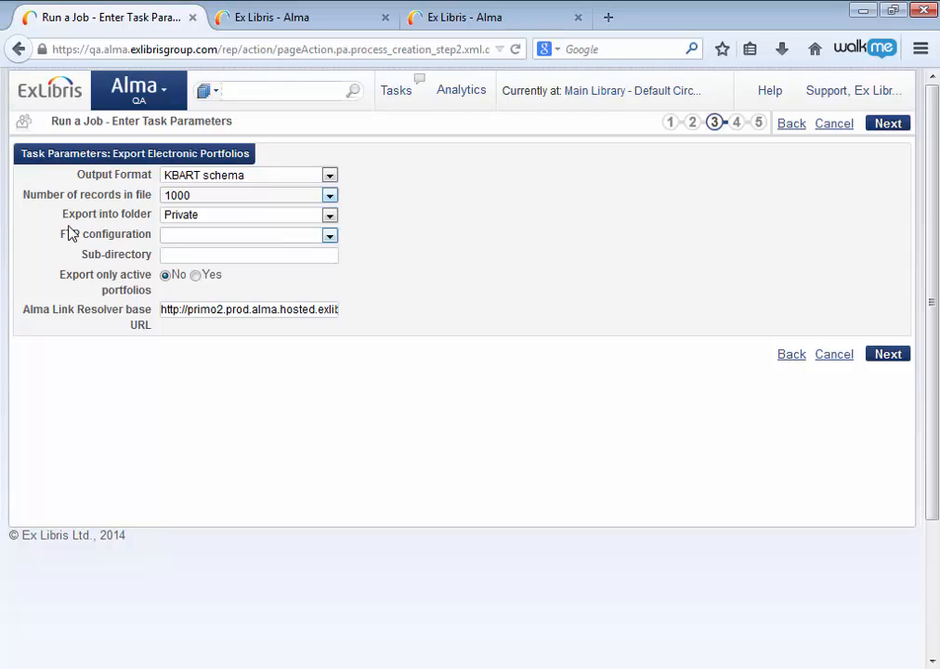
{"action": "left_click", "coordinate": [182, 216]}
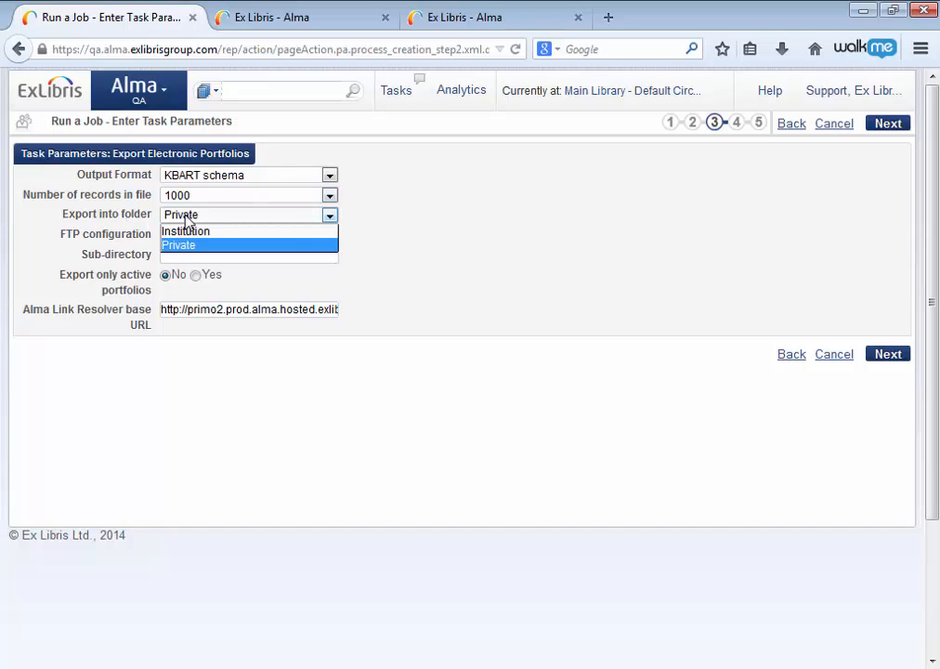
{"action": "left_click", "coordinate": [196, 218]}
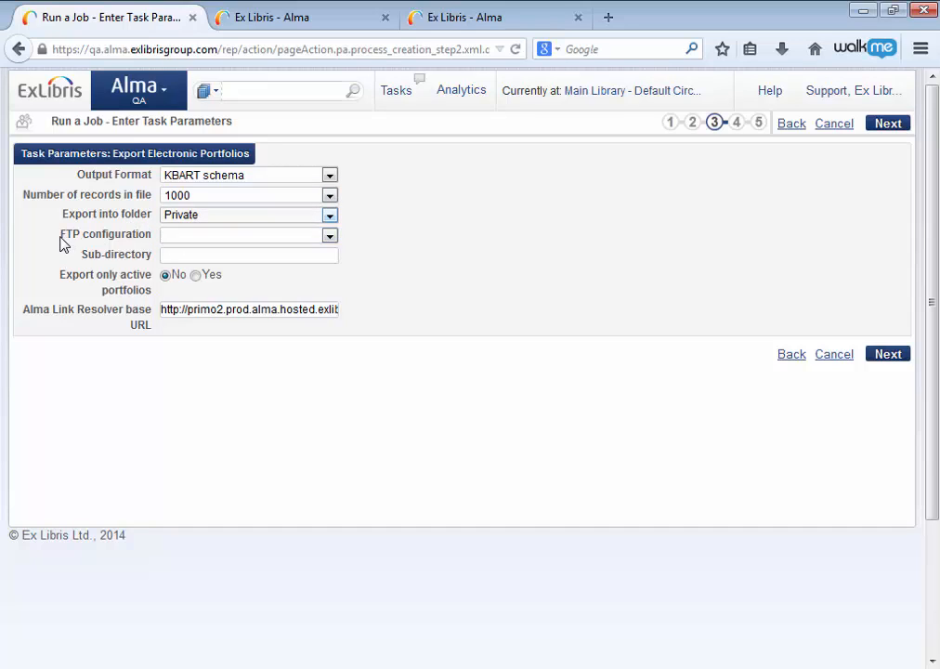
Choose SIS as the FTP configuration and leave the sub-directory empty.
{"action": "left_click", "coordinate": [166, 238]}
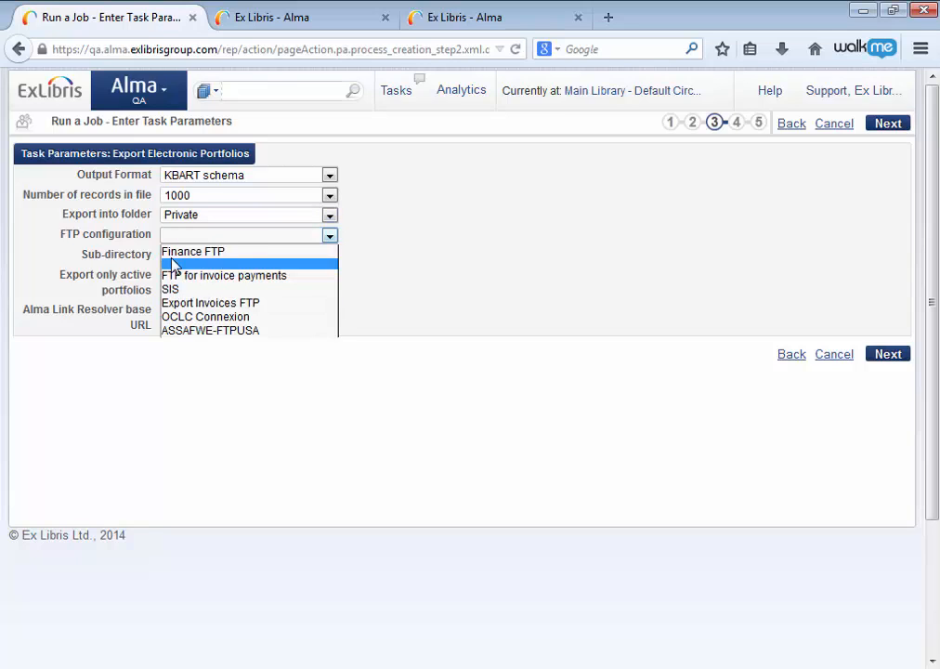
{"action": "left_click", "coordinate": [181, 290]}
{"action": "left_click", "coordinate": [183, 256]}
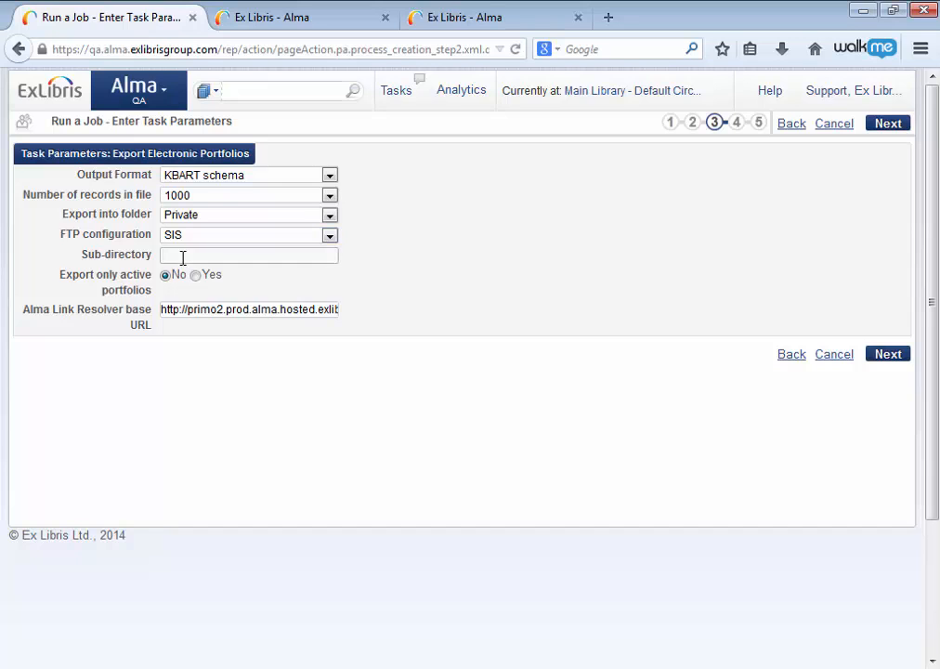
Accept the default job name and the As soon as possible schedule, and submit the export job.
{"action": "left_click", "coordinate": [890, 355]}
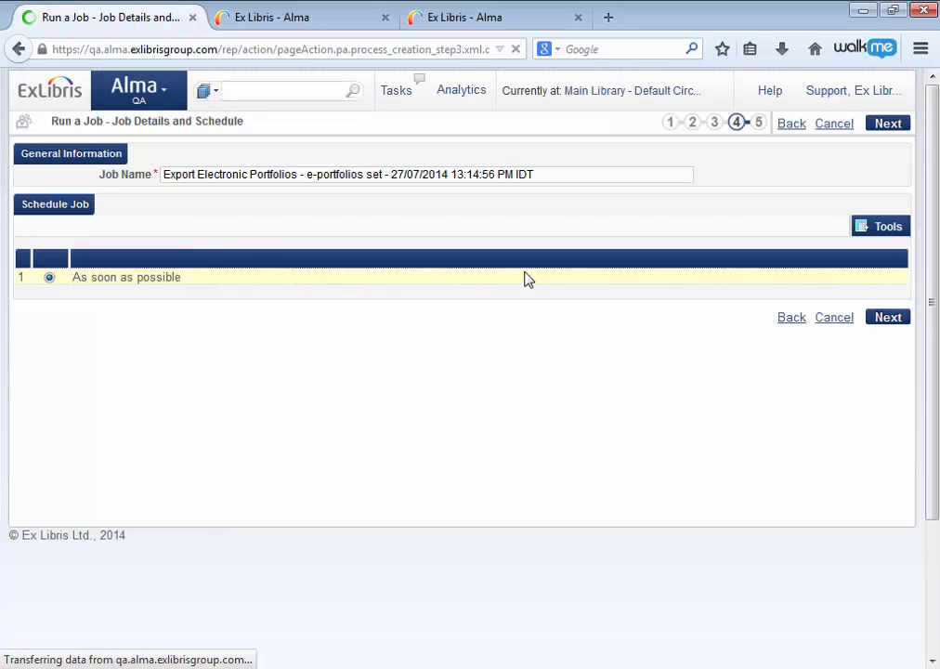
{"action": "left_click", "coordinate": [887, 319]}
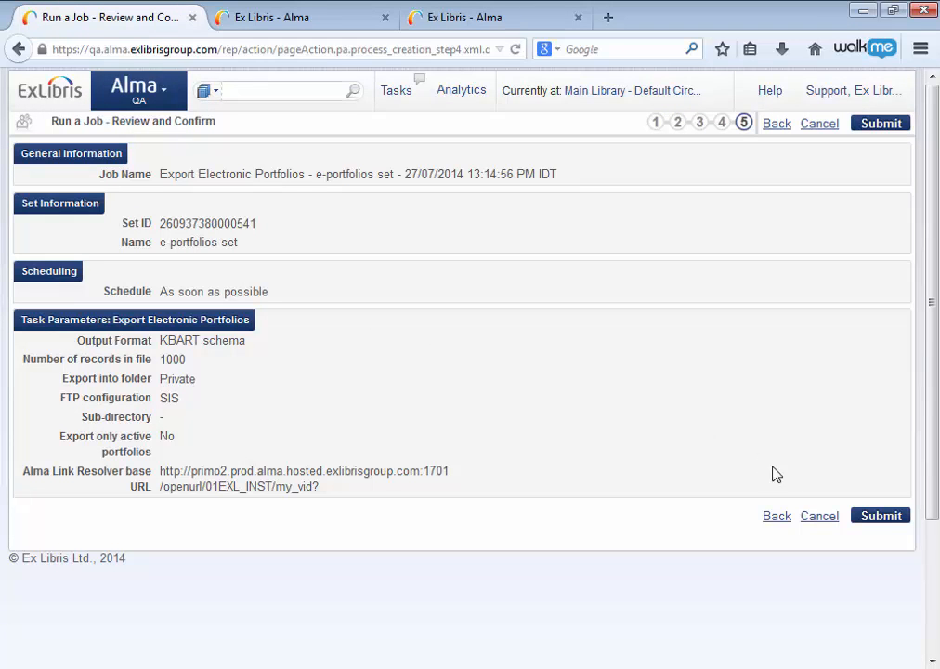
{"action": "left_click", "coordinate": [878, 516]}
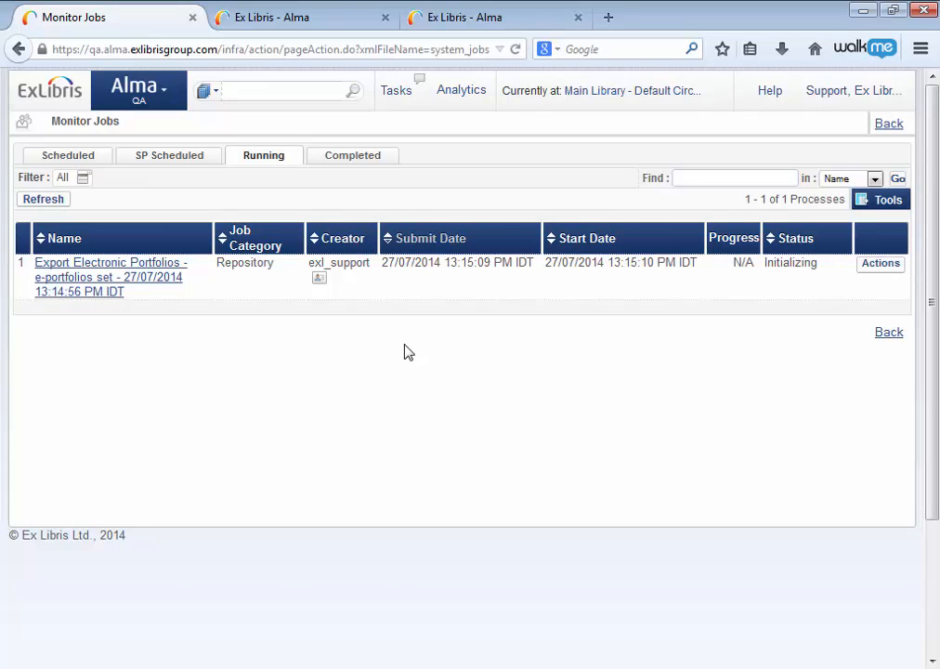
Refresh the running jobs to follow the export's progress and view the completed jobs list.
{"action": "left_click", "coordinate": [42, 200]}
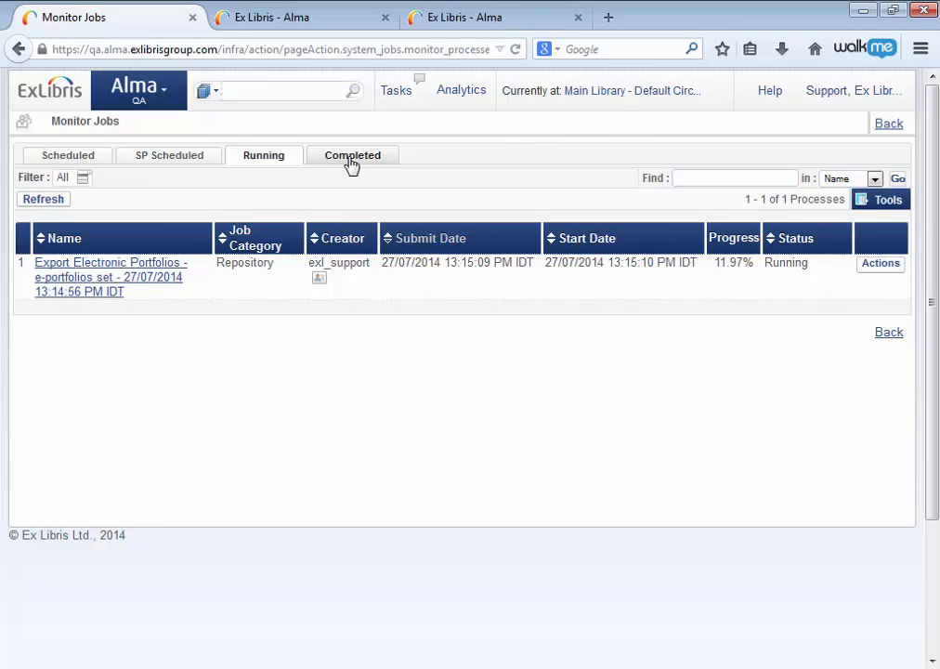
{"action": "left_click", "coordinate": [63, 205]}
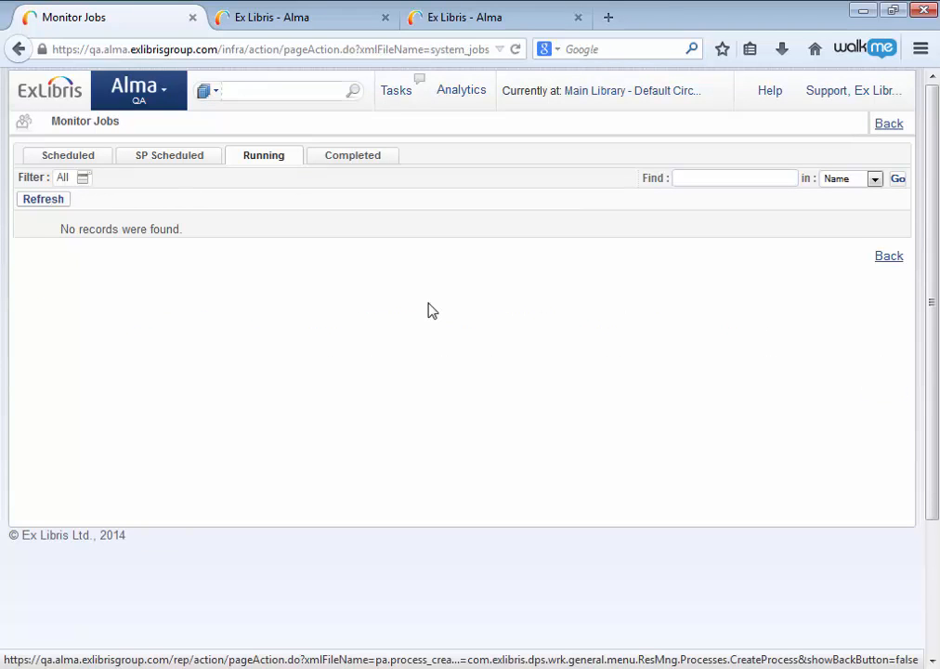
{"action": "left_click", "coordinate": [355, 160]}
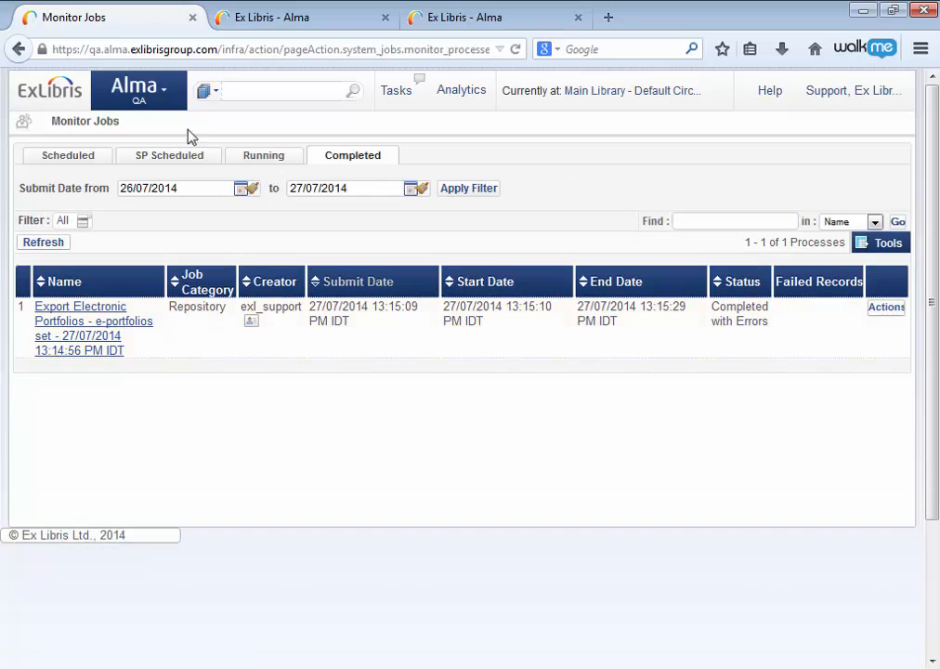
Go to Manage Exports and view the exported files of the private Export Electronic Portfolios process.
{"action": "left_click", "coordinate": [170, 98]}
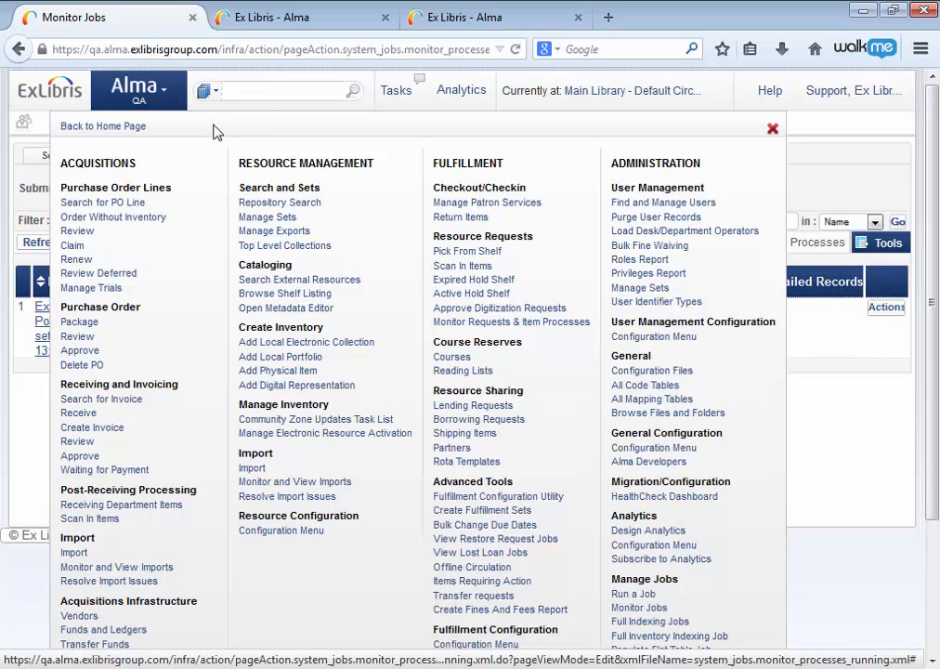
{"action": "left_click", "coordinate": [275, 232]}
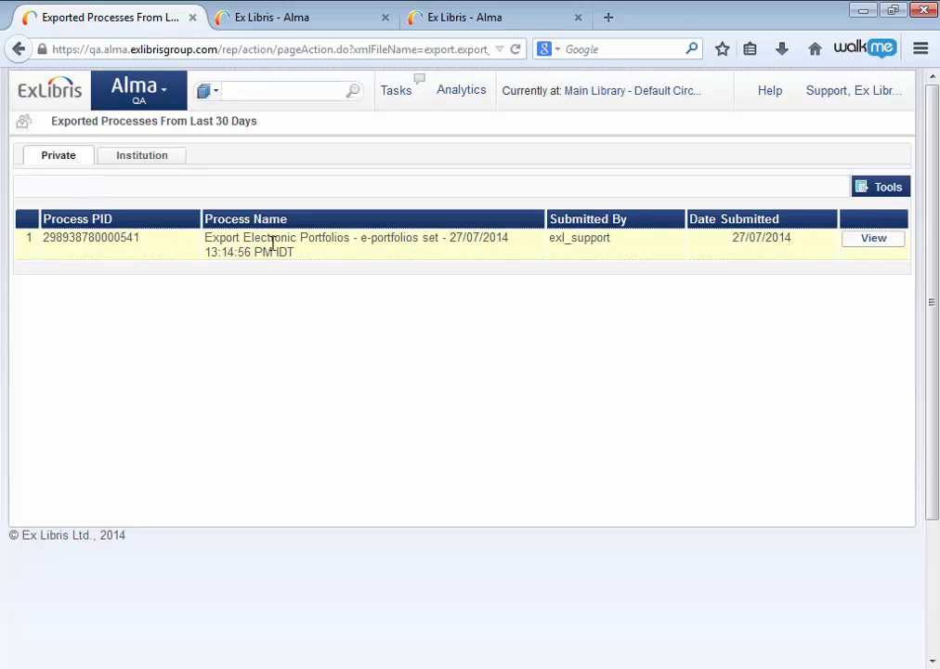
{"action": "left_click", "coordinate": [877, 247]}
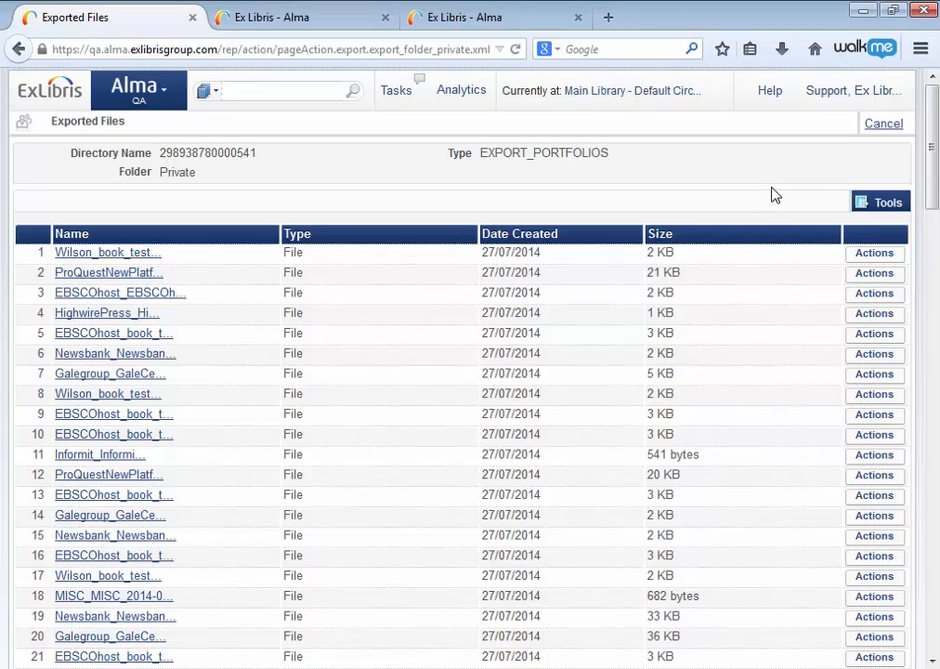
{"action": "left_click", "coordinate": [873, 253]}
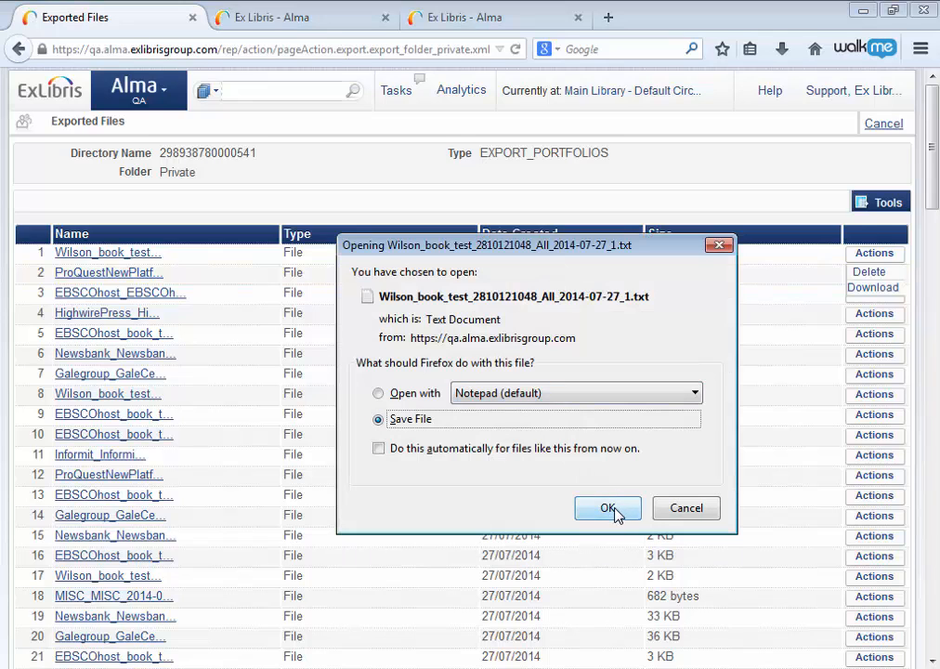
{"action": "left_click", "coordinate": [379, 394]}
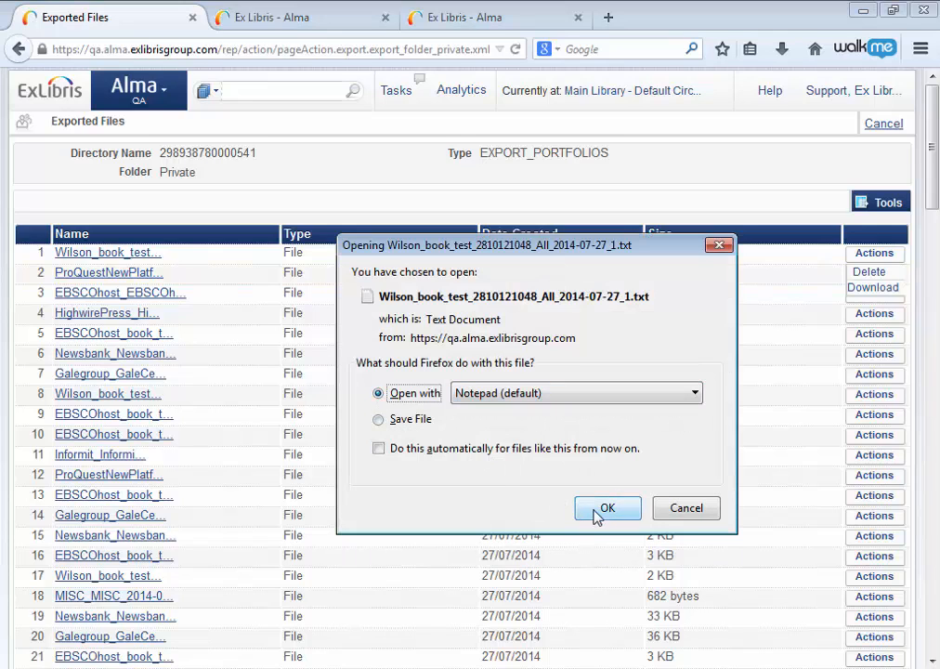
{"action": "left_click", "coordinate": [683, 522]}
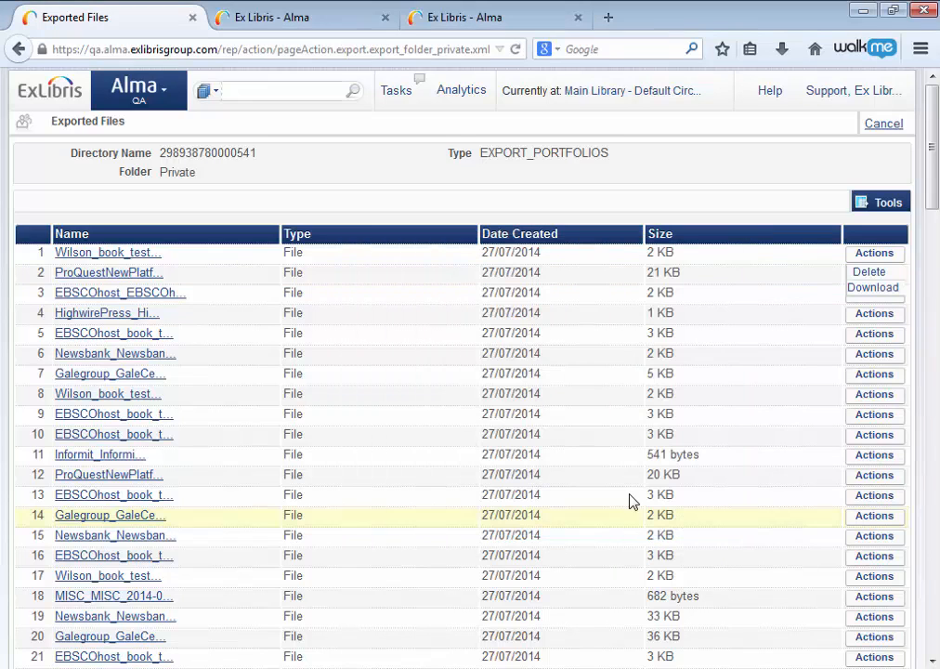
{"action": "left_click", "coordinate": [100, 257]}
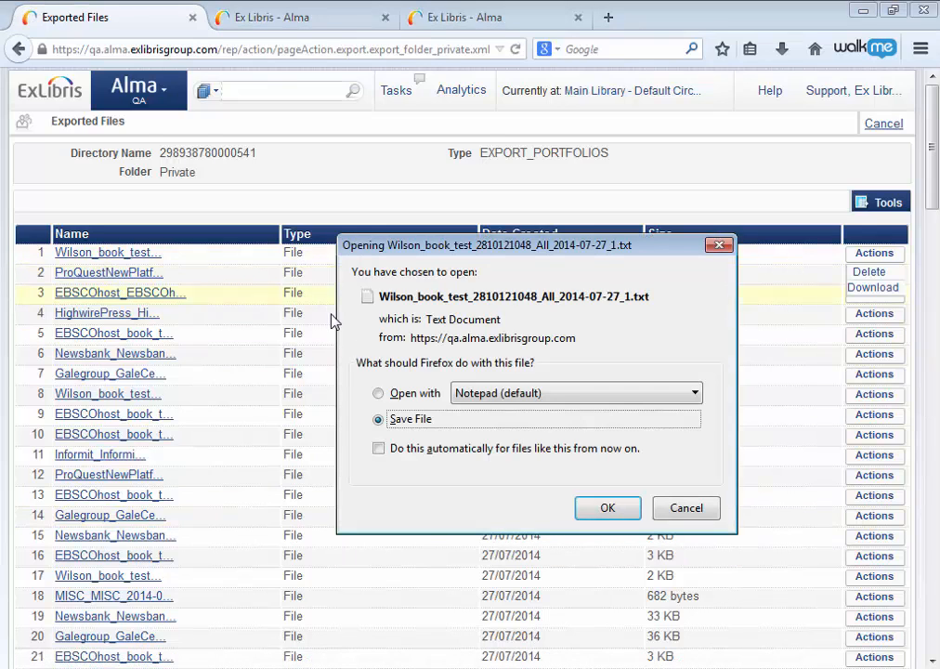
{"action": "left_click", "coordinate": [378, 393]}
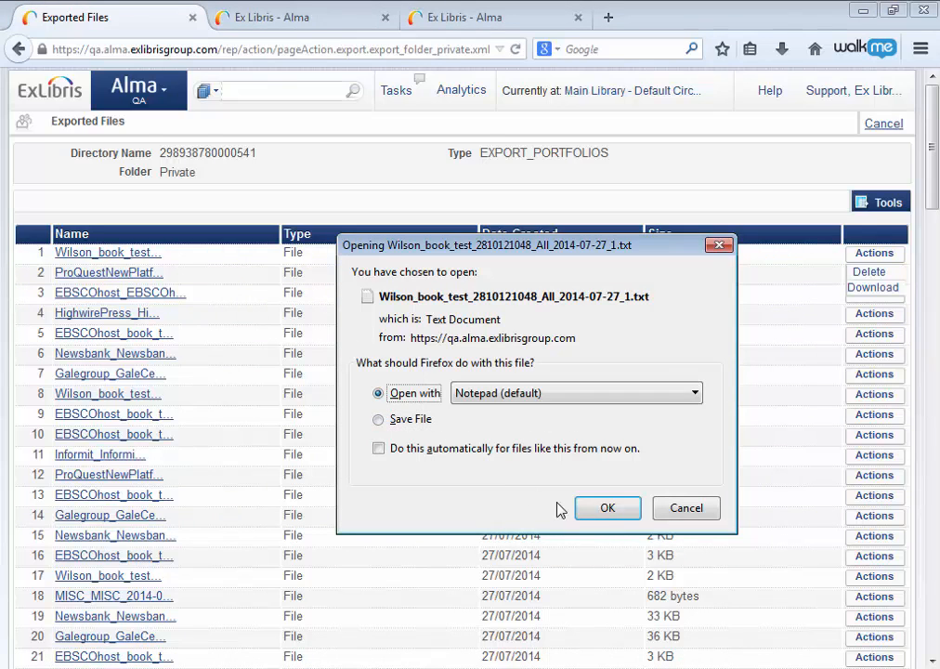
{"action": "left_click", "coordinate": [599, 507]}
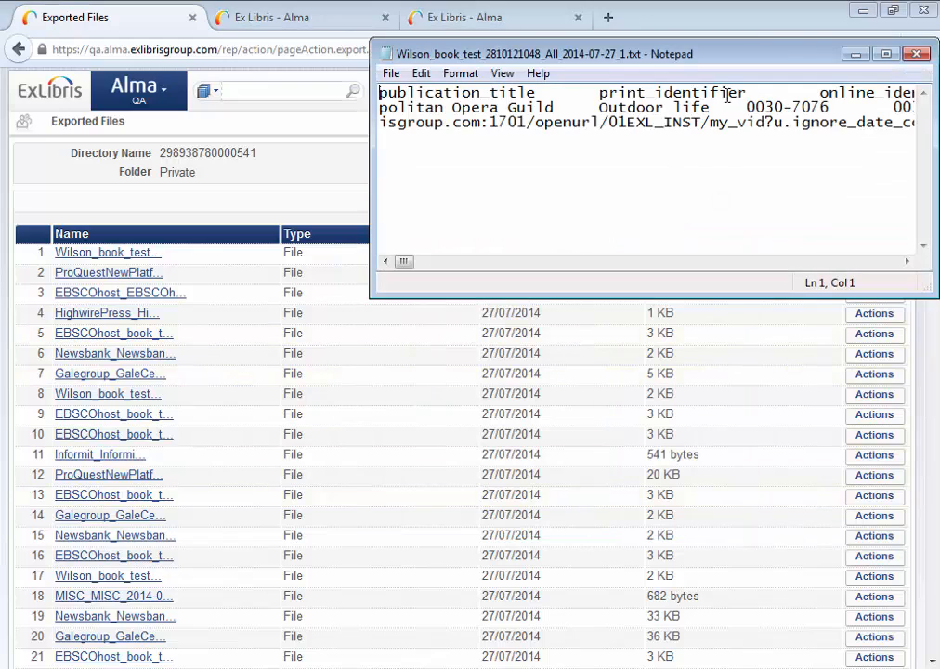
Widen the Notepad window and highlight the link resolver URL in the file's third line.
{"action": "left_click_drag", "start_coordinate": [370, 179], "coordinate": [63, 161]}
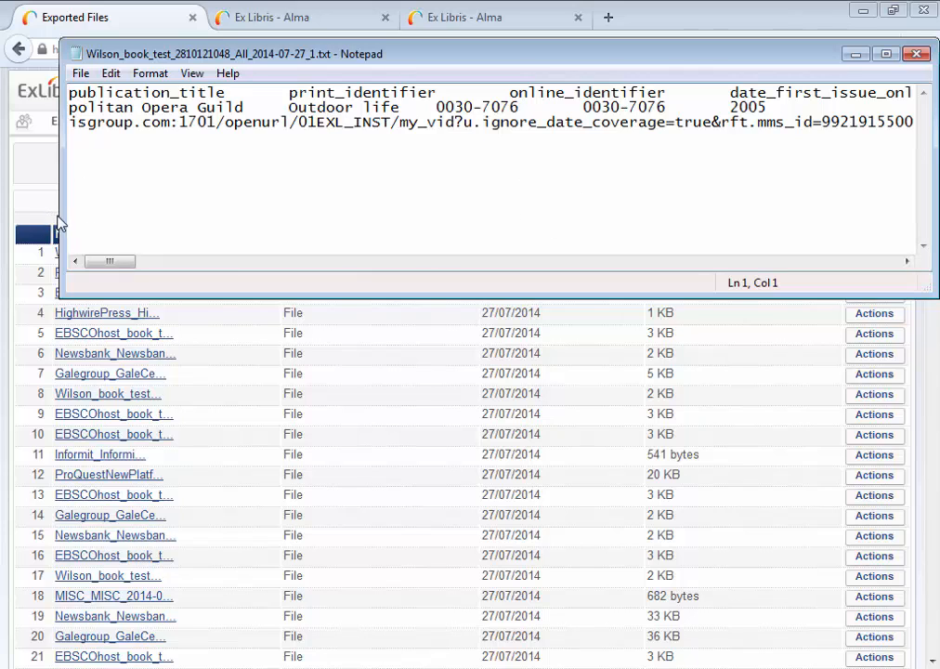
{"action": "left_click_drag", "start_coordinate": [59, 214], "coordinate": [24, 216]}
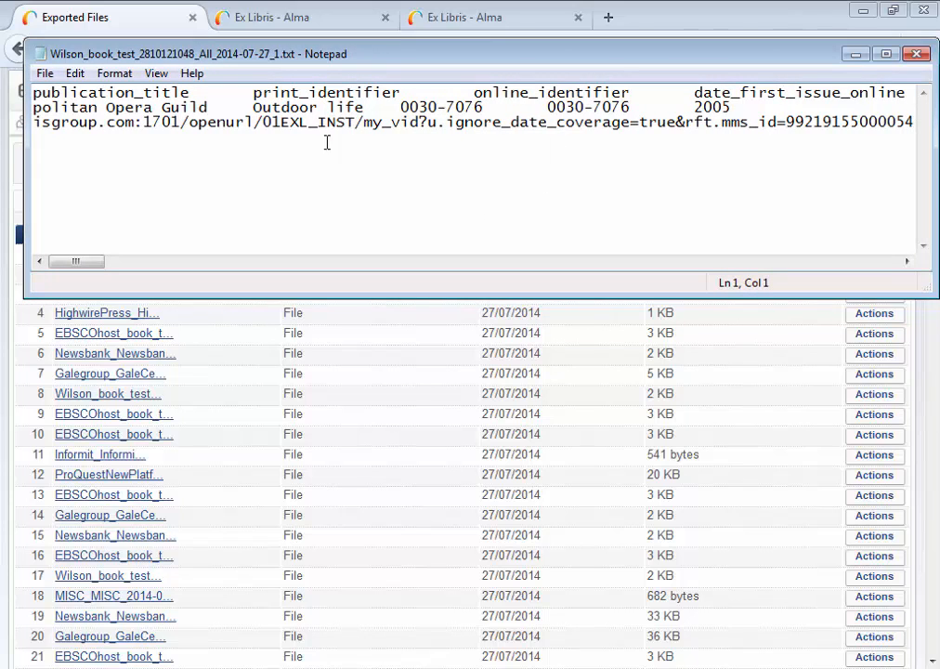
{"action": "left_click_drag", "start_coordinate": [162, 122], "coordinate": [708, 135]}
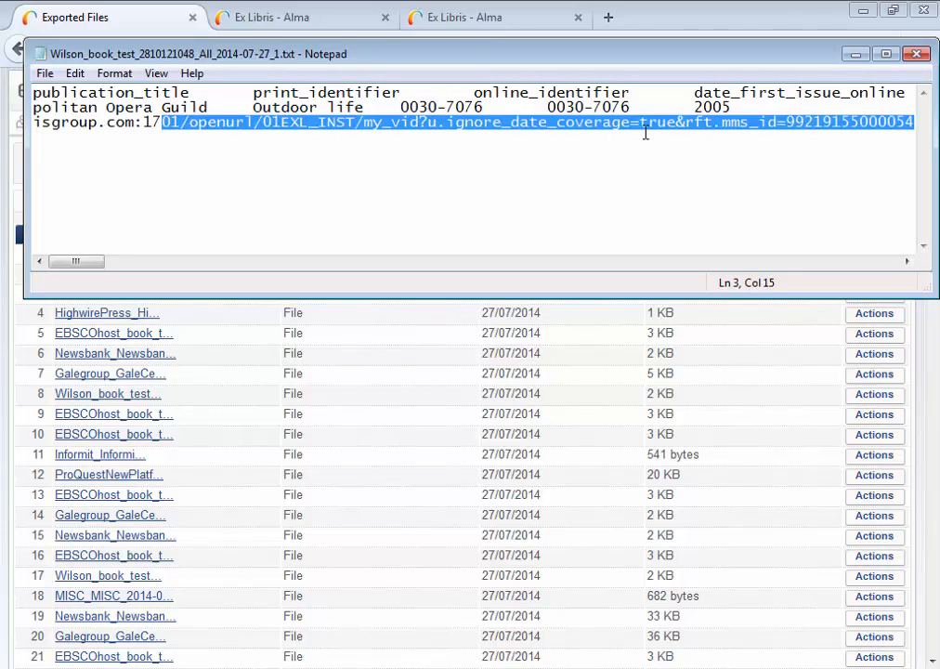
{"action": "key", "text": "alt+Tab"}
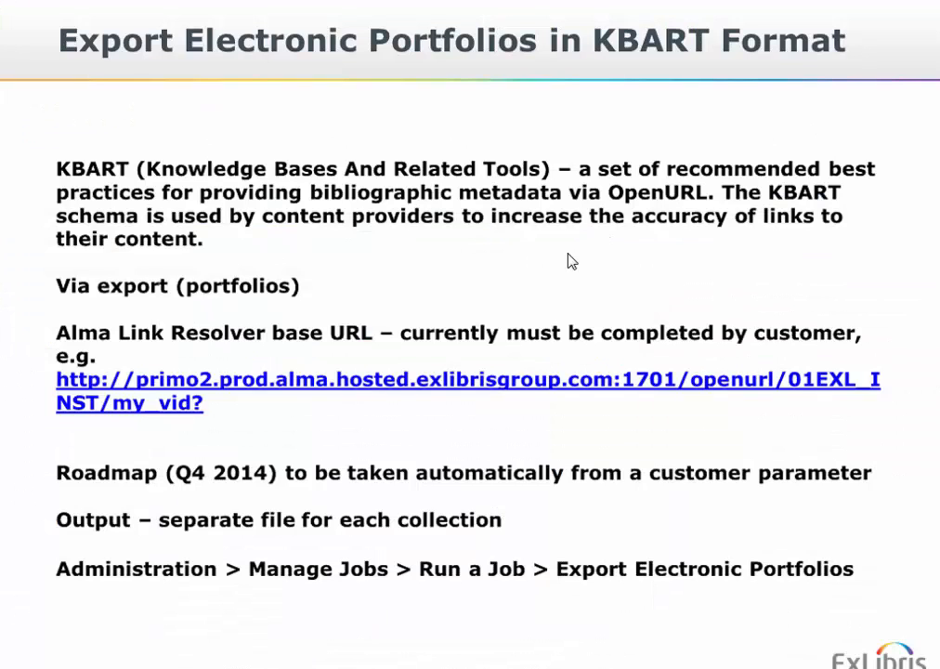
{"action": "left_click", "coordinate": [294, 470]}
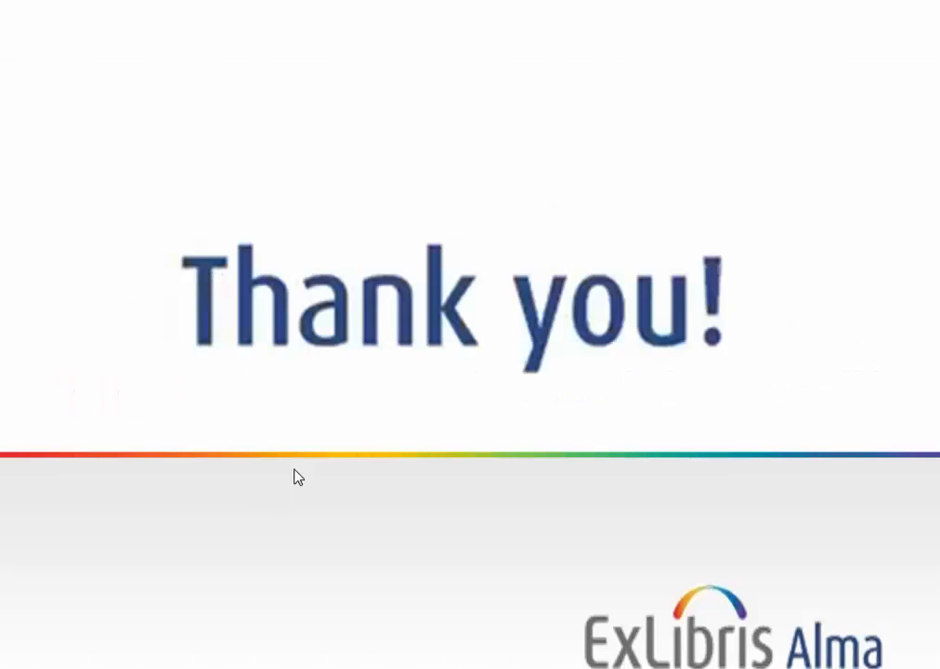